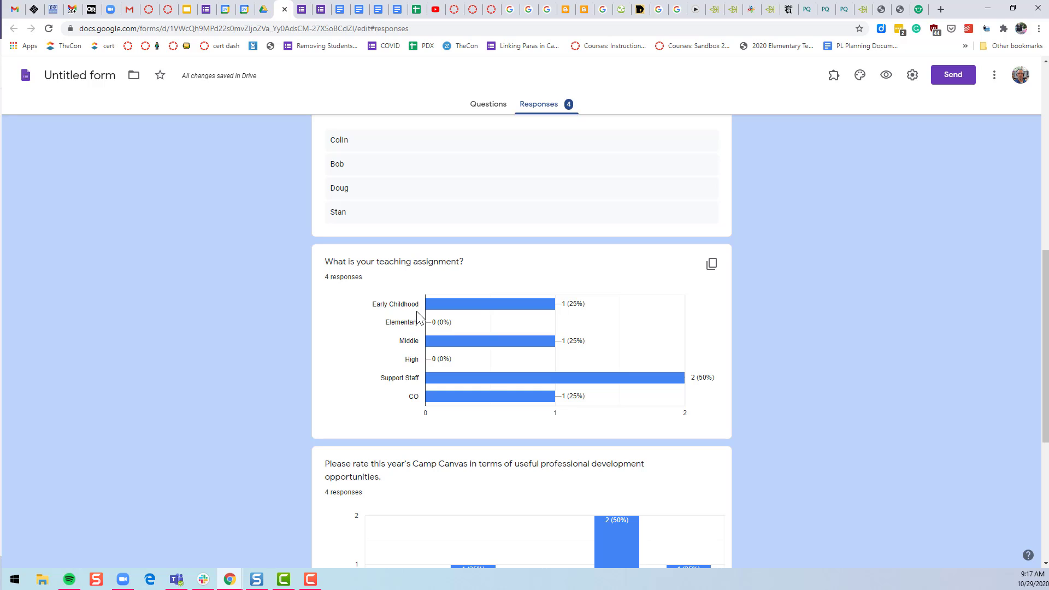
Review the form's response summary and switch to the responses grouped by question
scroll(418, 317, "down", 5)
scroll(562, 452, "up", 15)
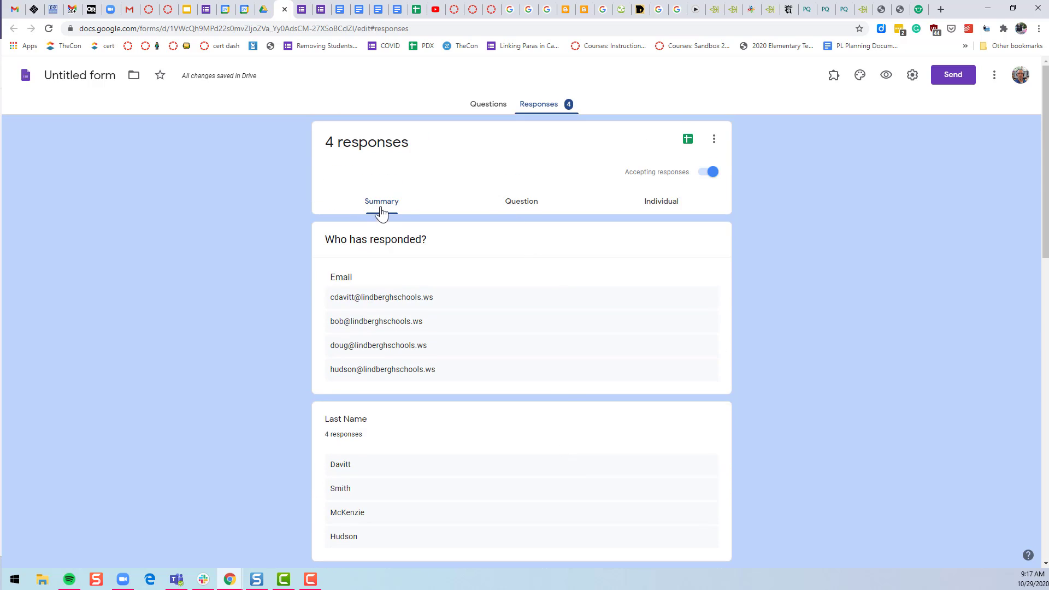
left_click(534, 207)
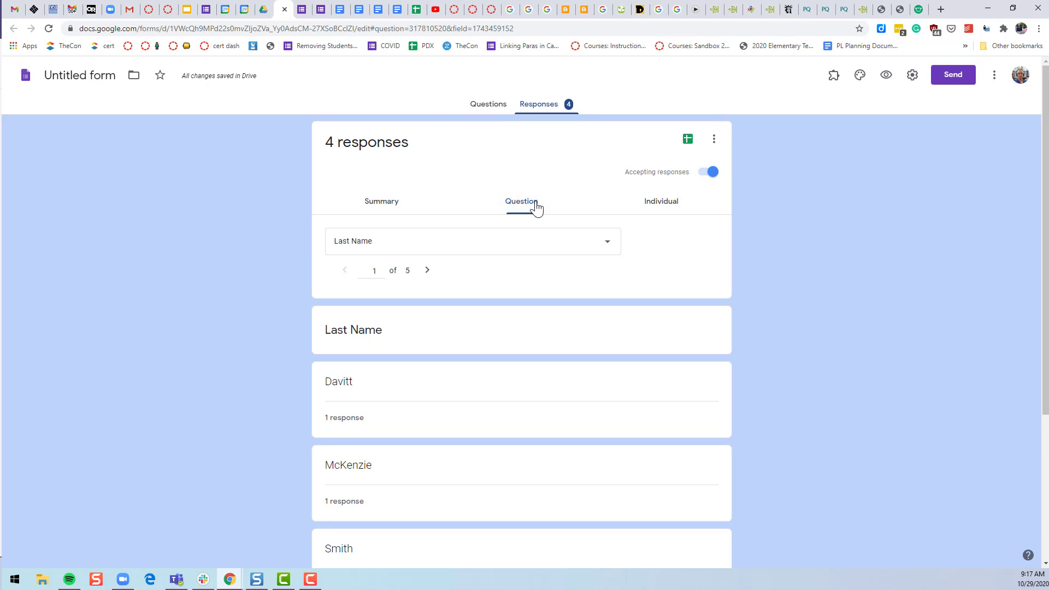
View the responses individually, going to the third respondent's submission and then the fourth
left_click(675, 208)
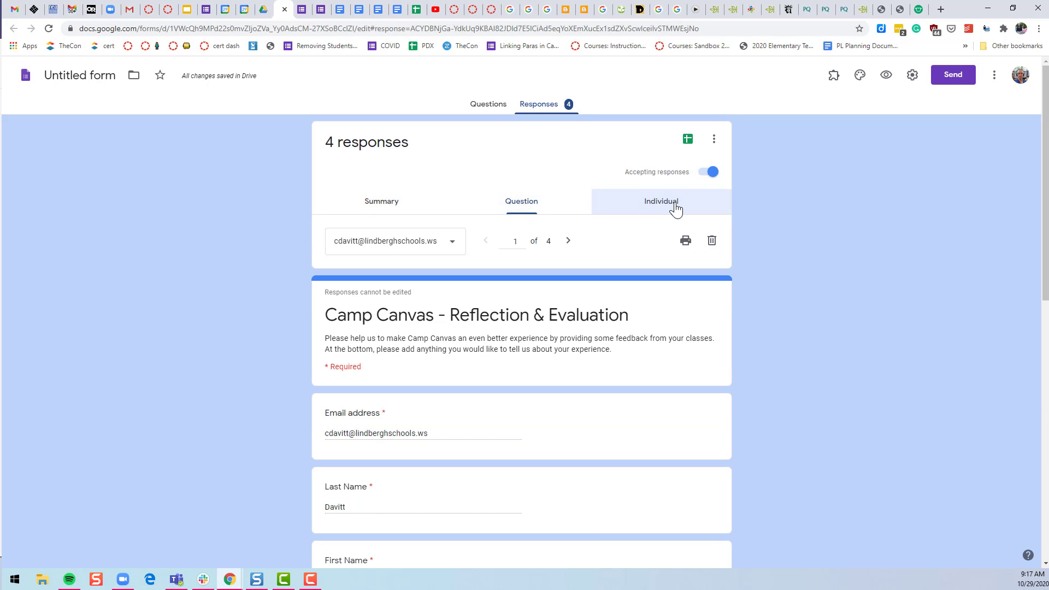
left_click(410, 244)
left_click(397, 295)
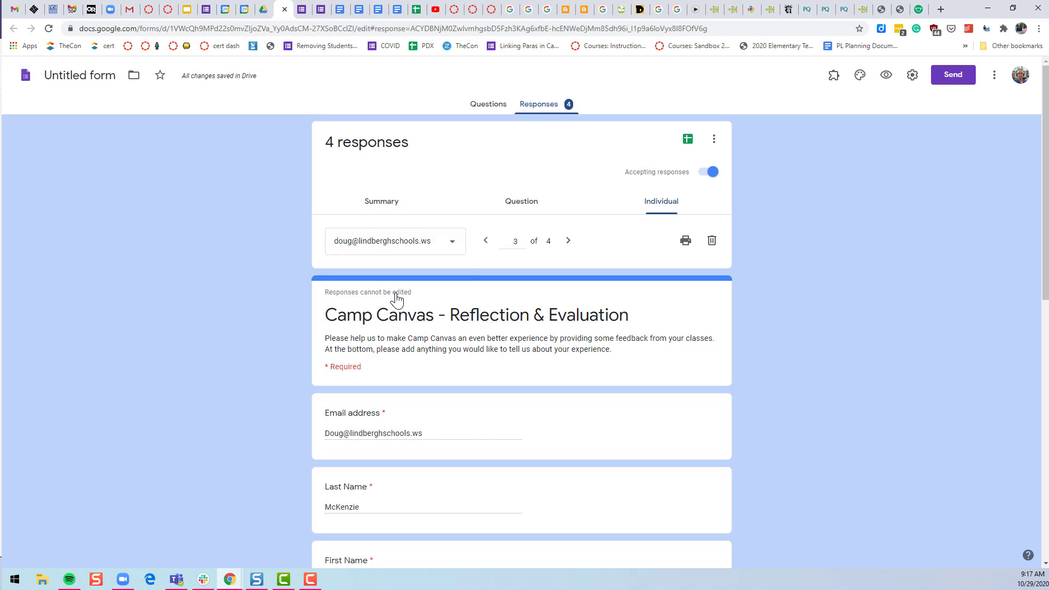
left_click(393, 244)
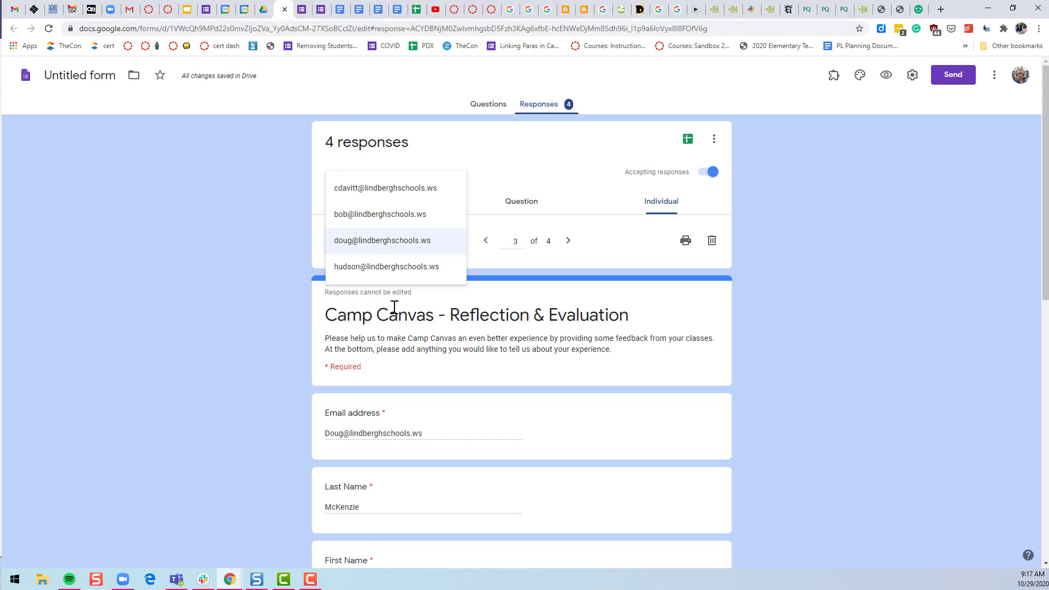
left_click(394, 268)
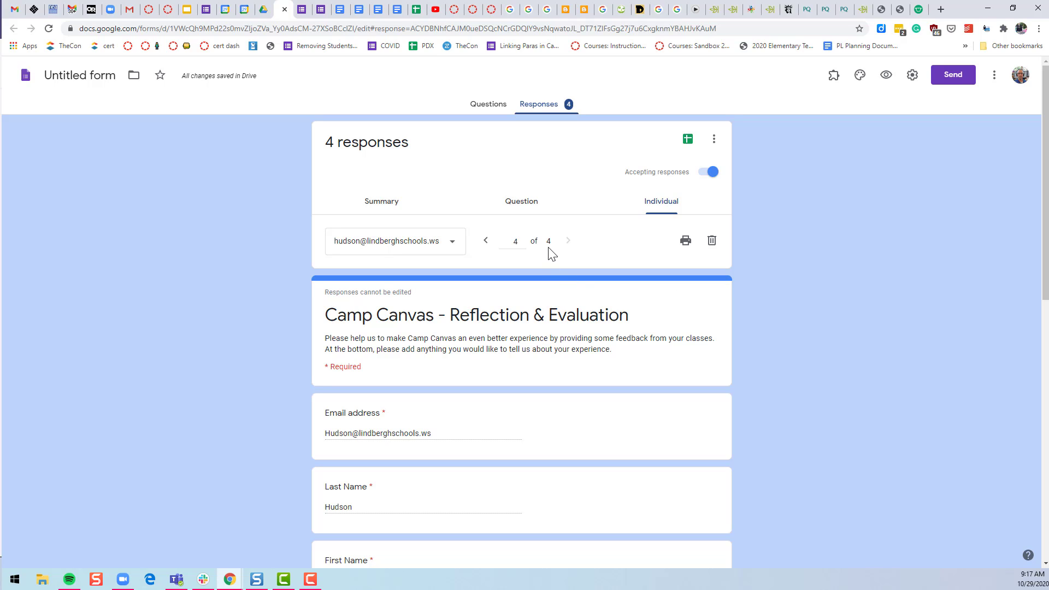
Create a new response spreadsheet named "Camp Canvas - Reflection & Evaluation 2020" from the form
left_click(687, 142)
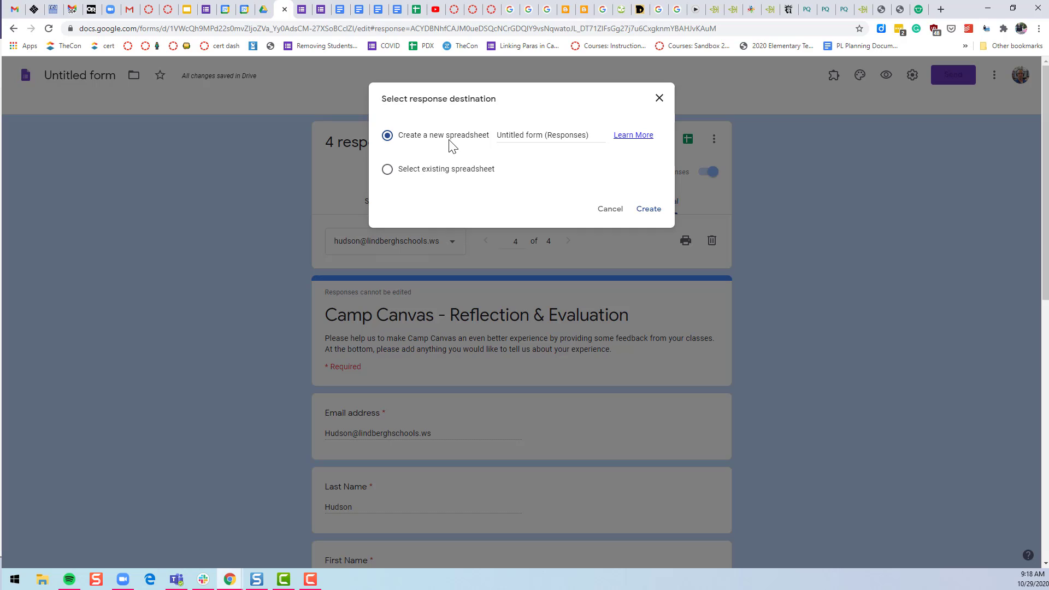
left_click(526, 139)
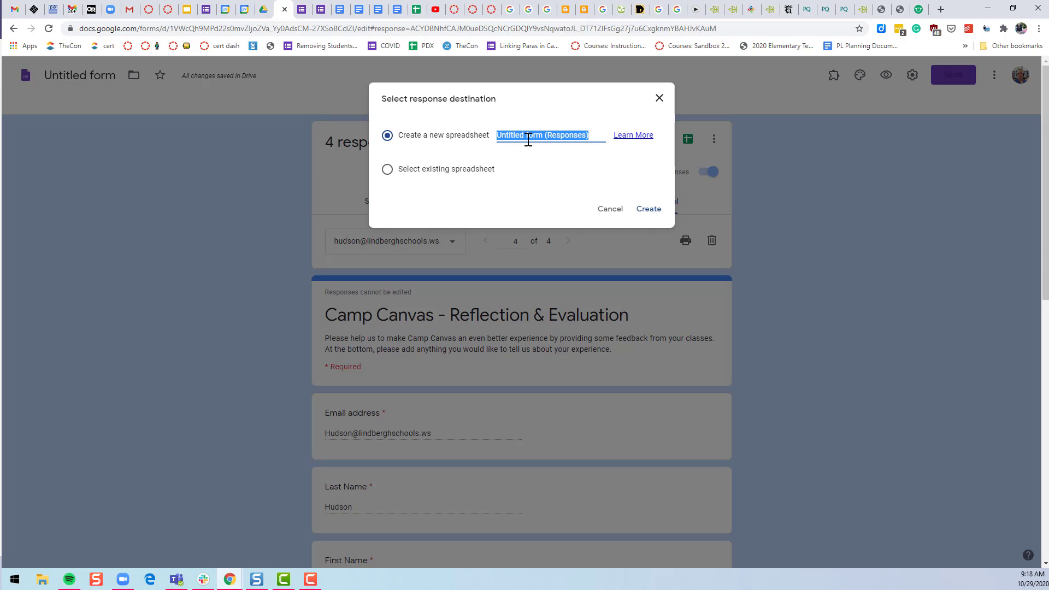
key("ctrl+v")
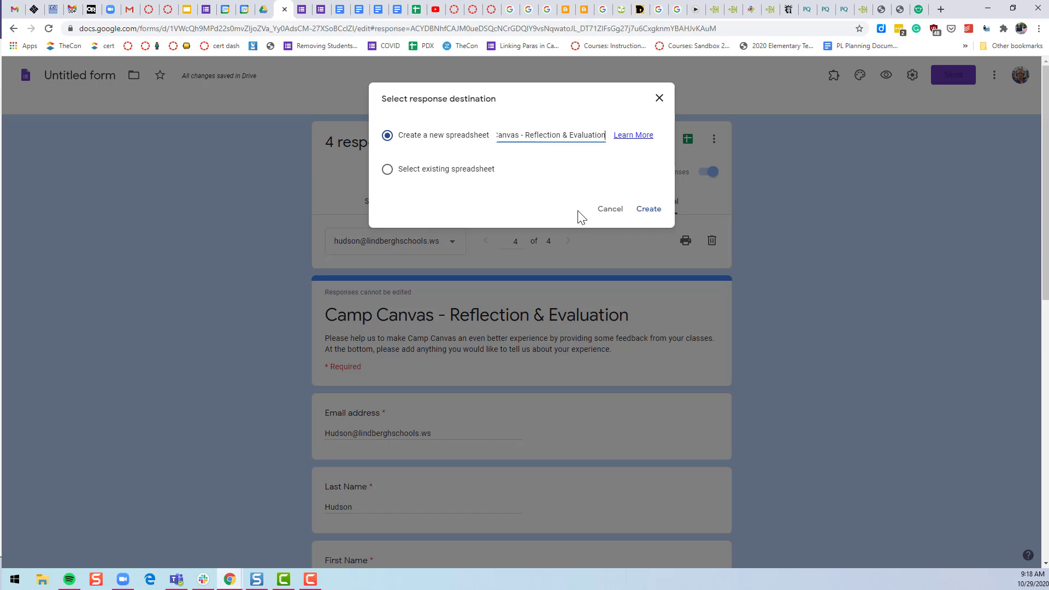
type("2020")
left_click(649, 210)
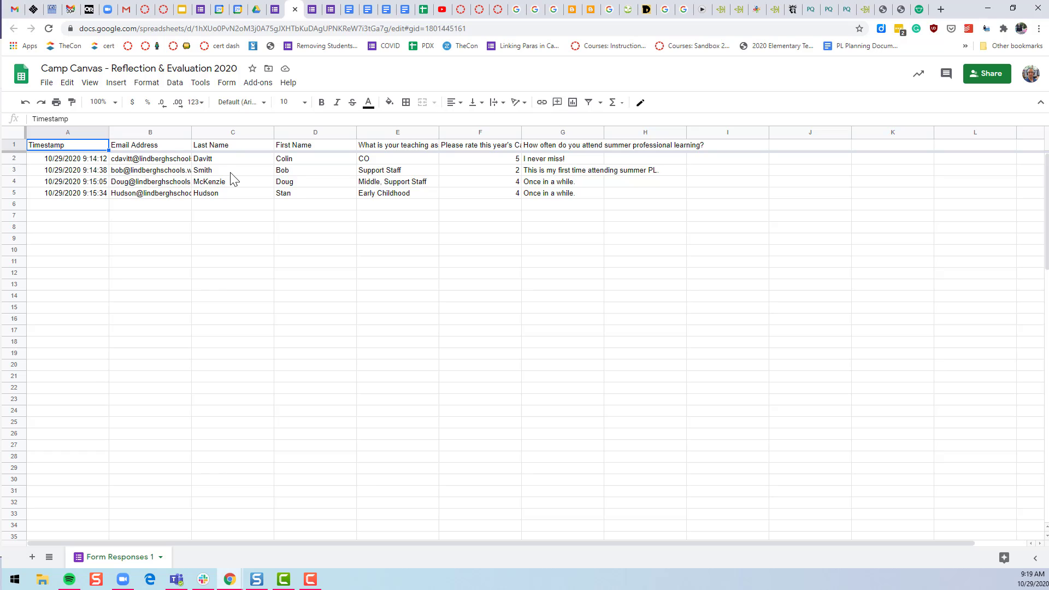
Fit column F's width to its header text and wrap the text in column G
double_click(520, 132)
left_click(535, 204)
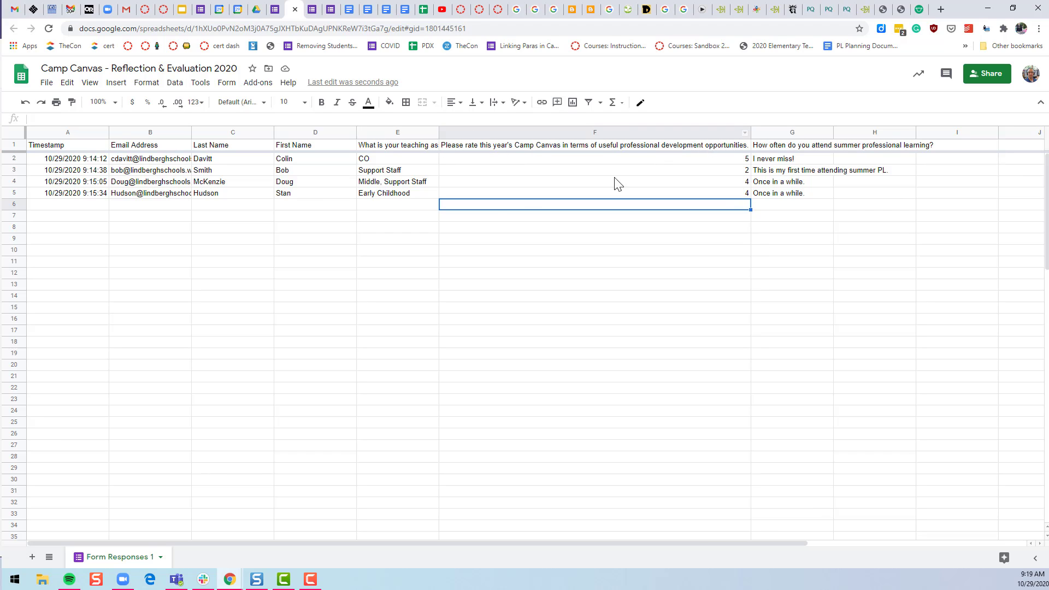
left_click(776, 133)
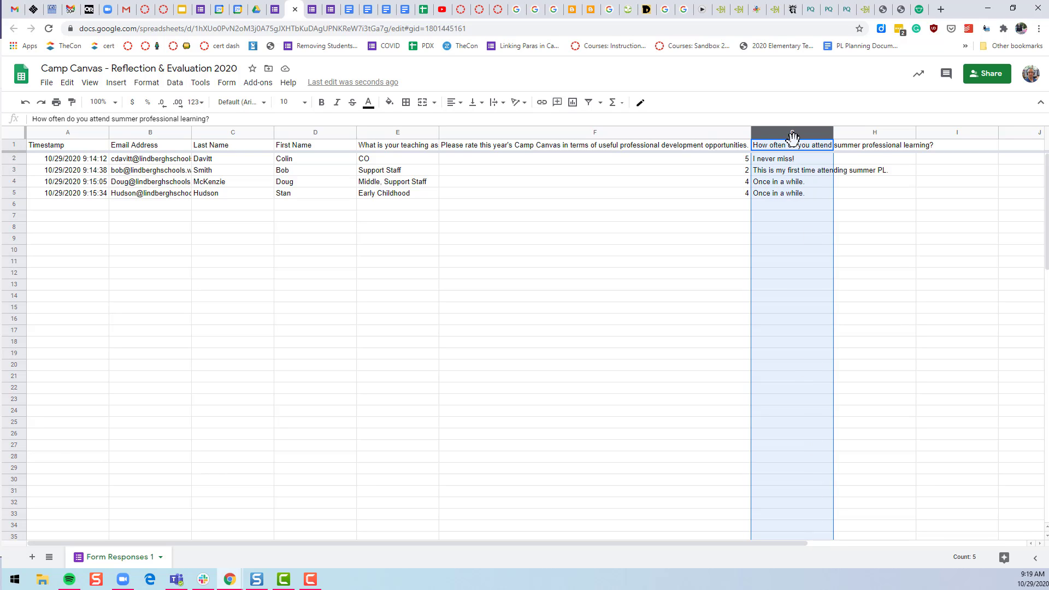
left_click(502, 107)
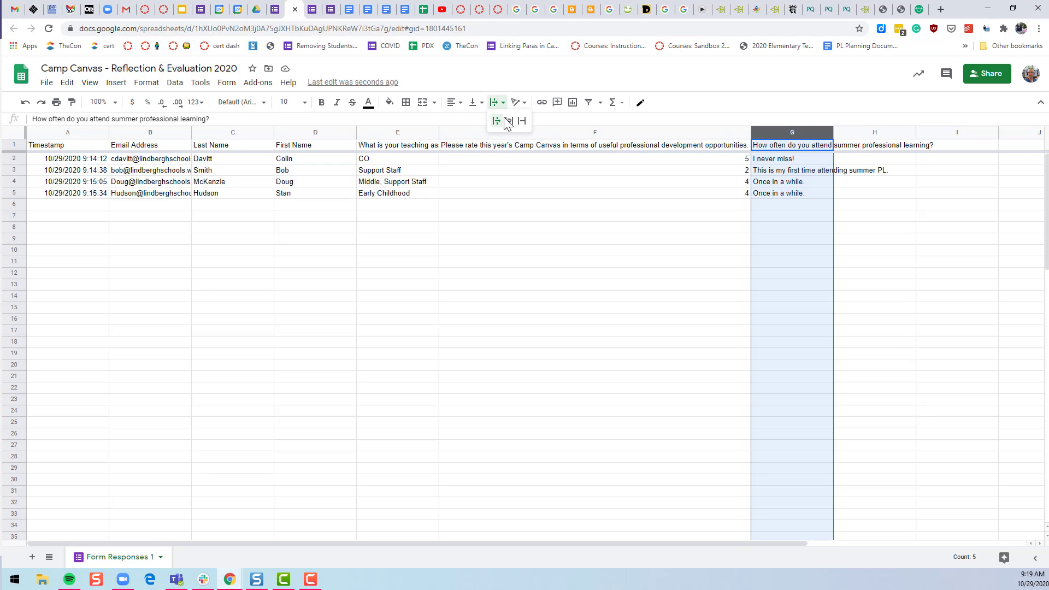
left_click(508, 122)
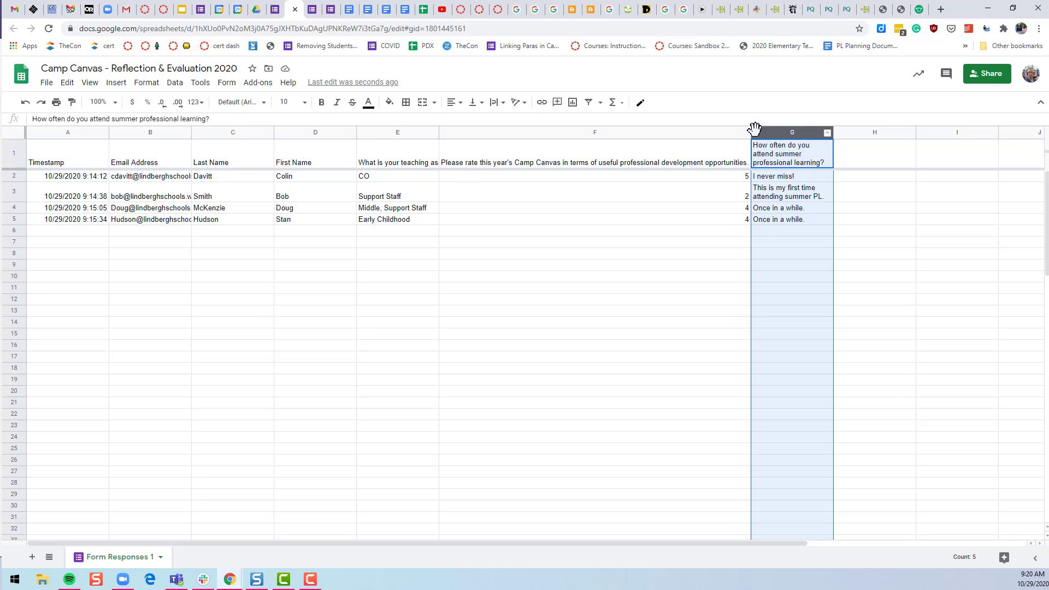
Narrow column F to less than half its width and wrap its text
left_click_drag(751, 132, 578, 135)
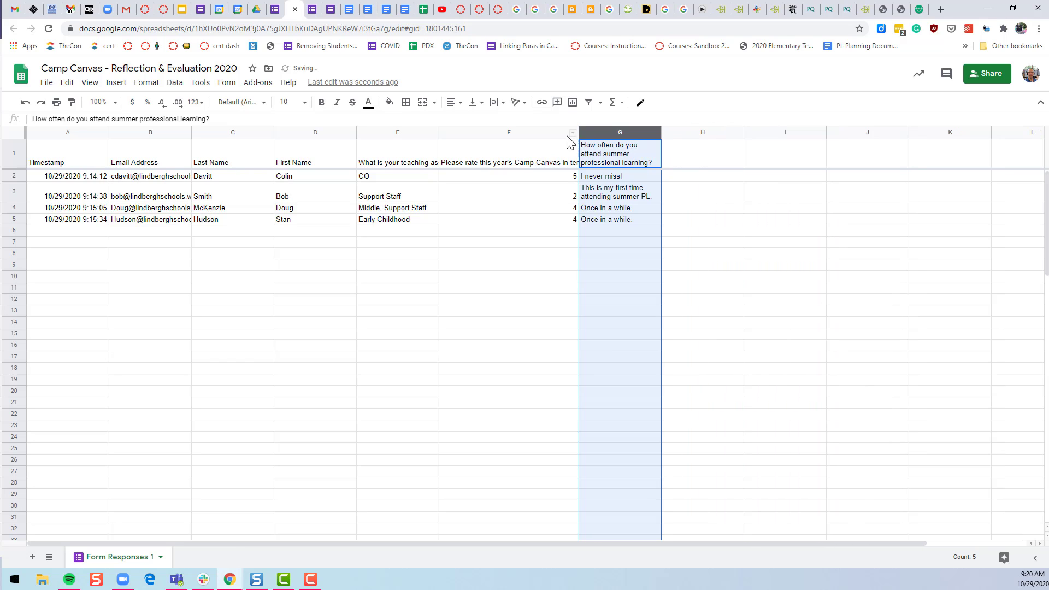
left_click(508, 133)
left_click(495, 102)
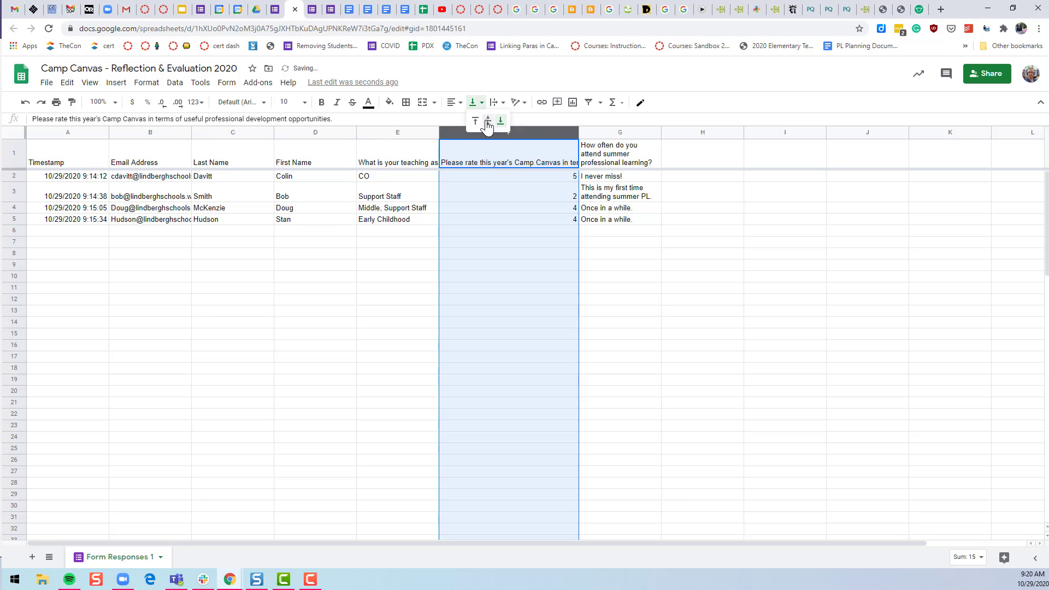
left_click(489, 125)
left_click(512, 207)
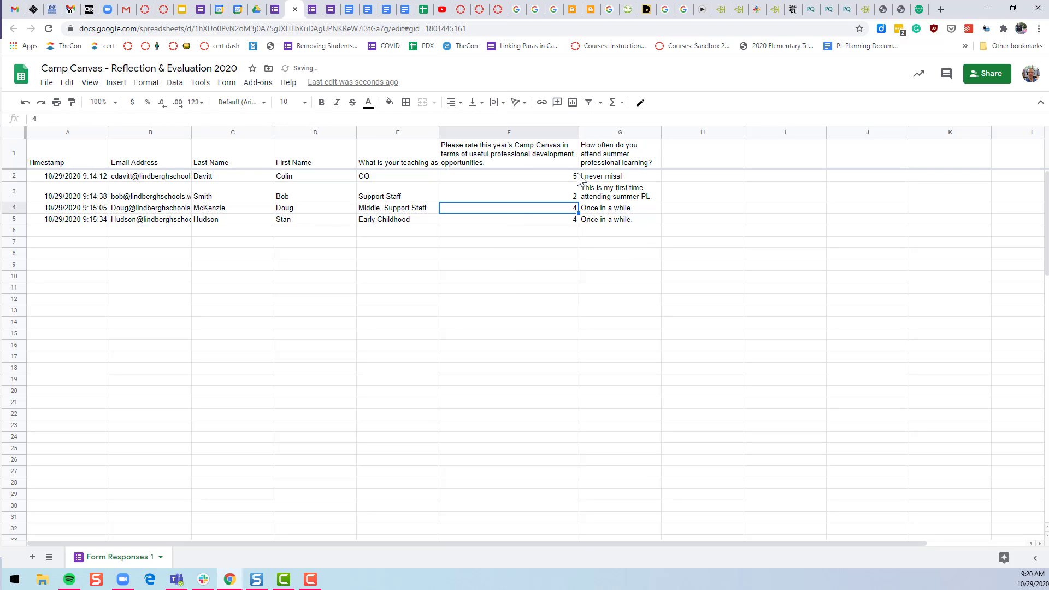
left_click(517, 331)
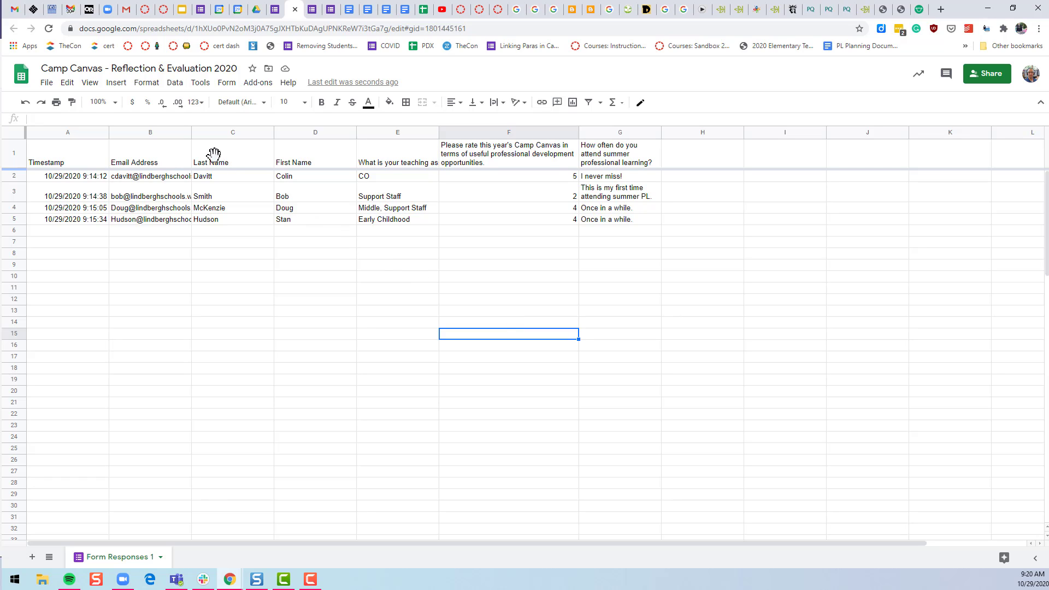
Sort the sheet A to Z by the Last Name column
left_click(210, 134)
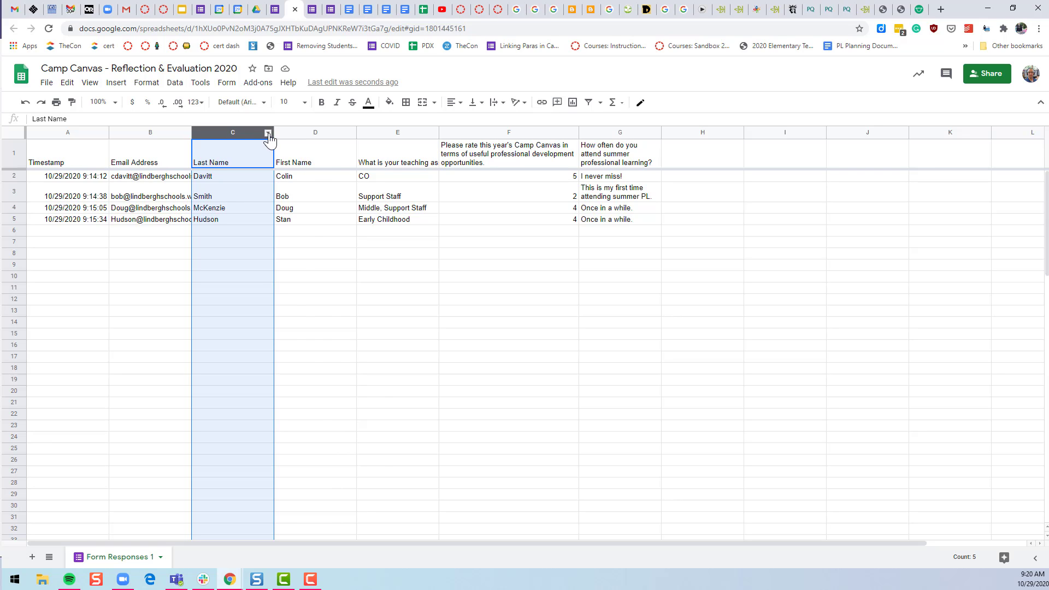
left_click(268, 133)
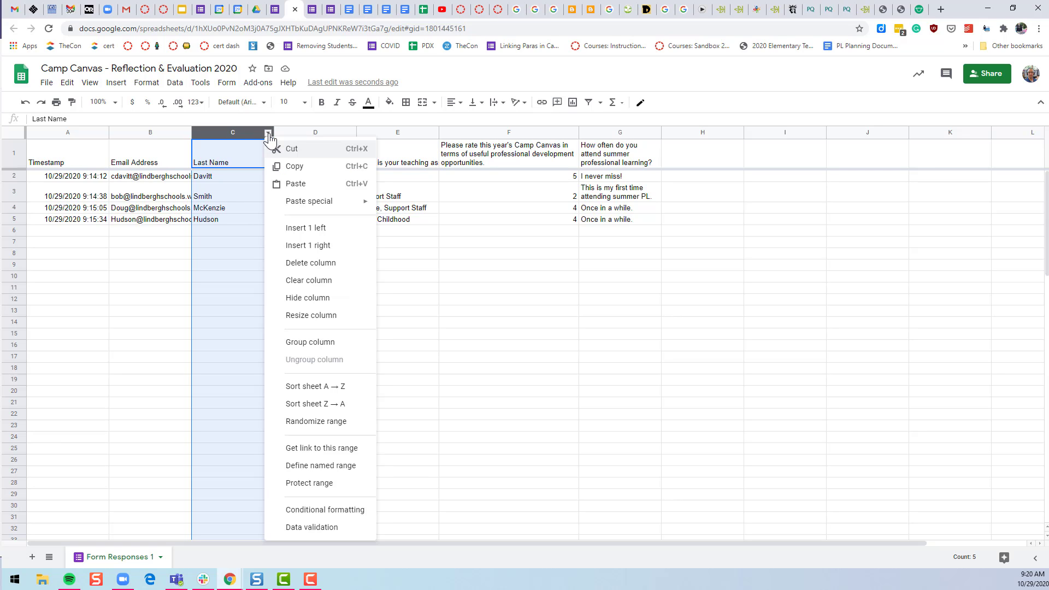
left_click(309, 387)
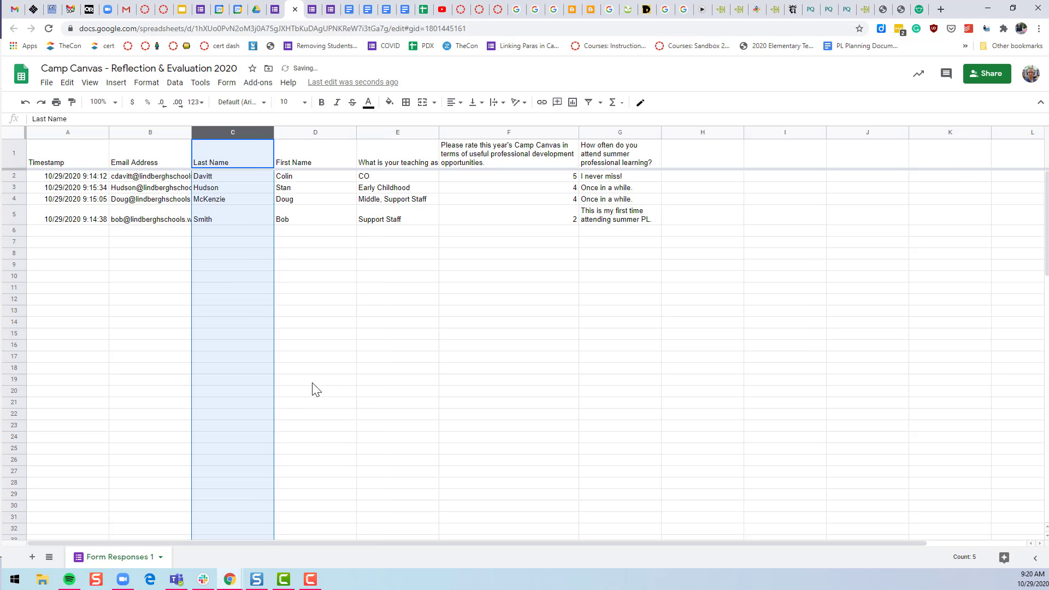
left_click(312, 381)
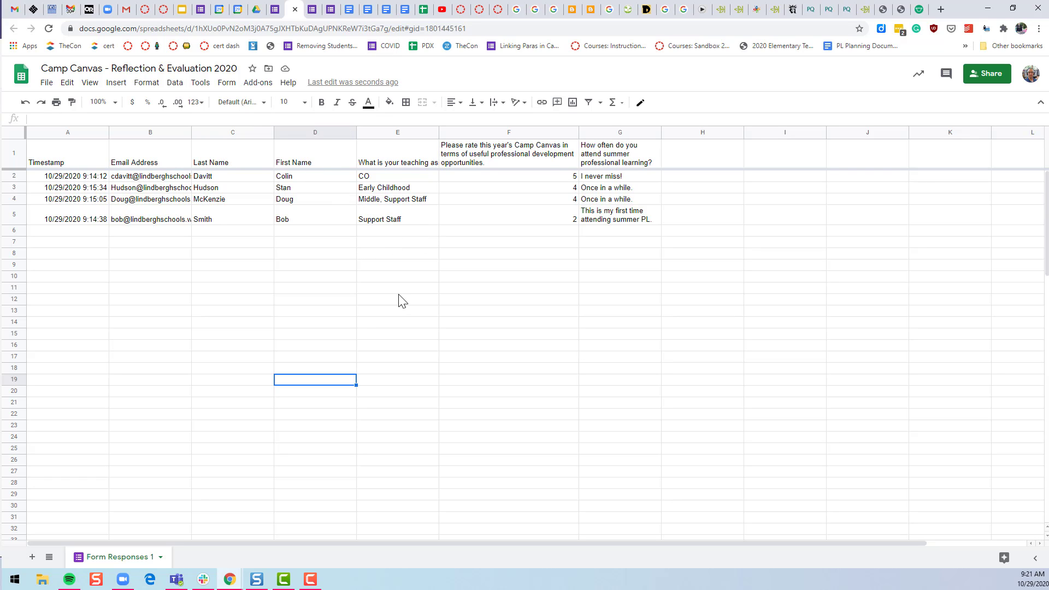
Fill rows 2 through 4 with a light yellow background
left_click(14, 176)
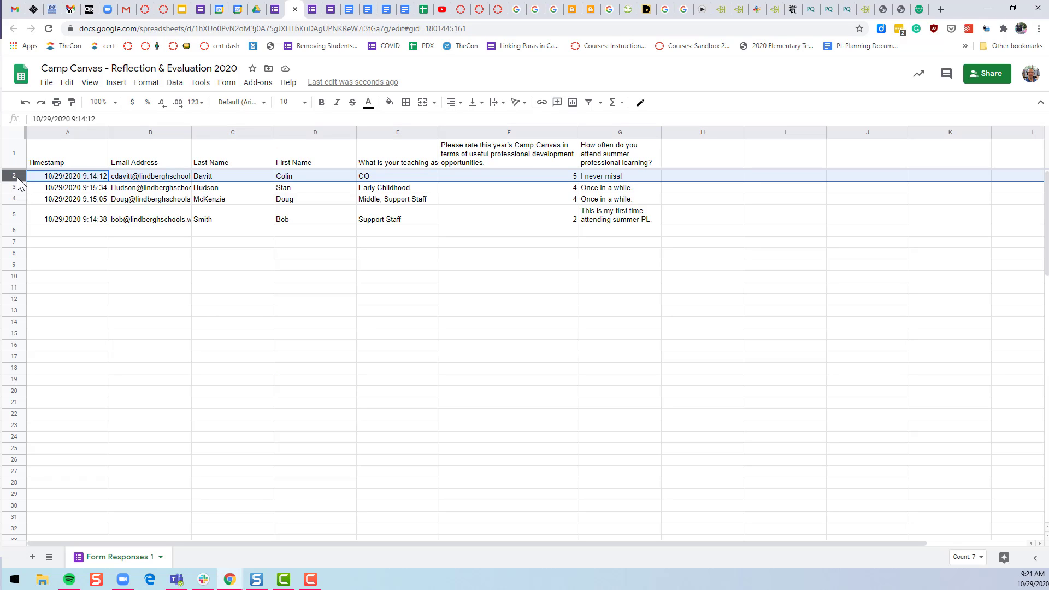
left_click(14, 199, "shift")
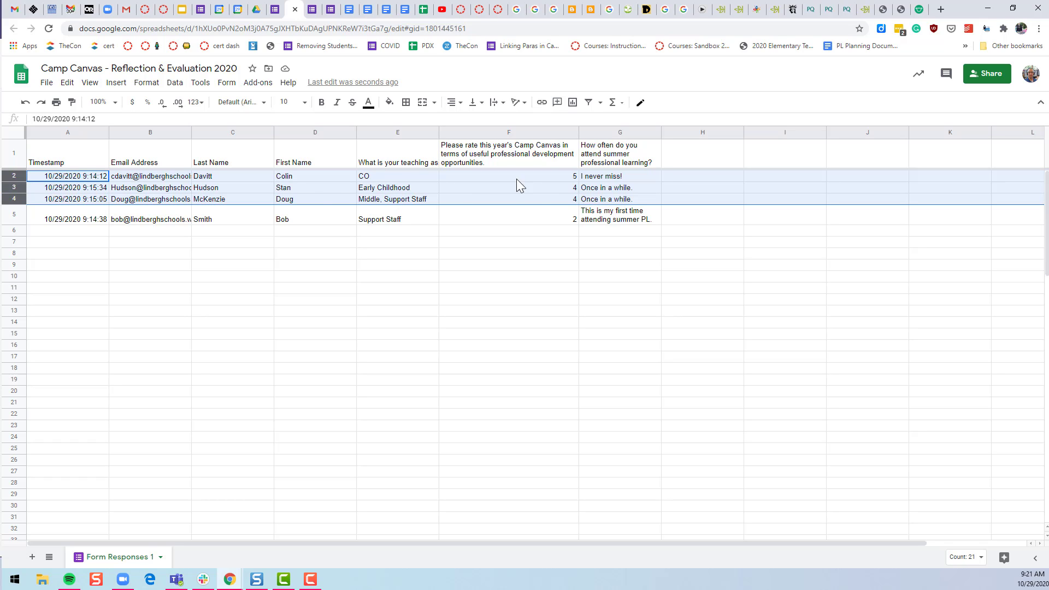
left_click(391, 103)
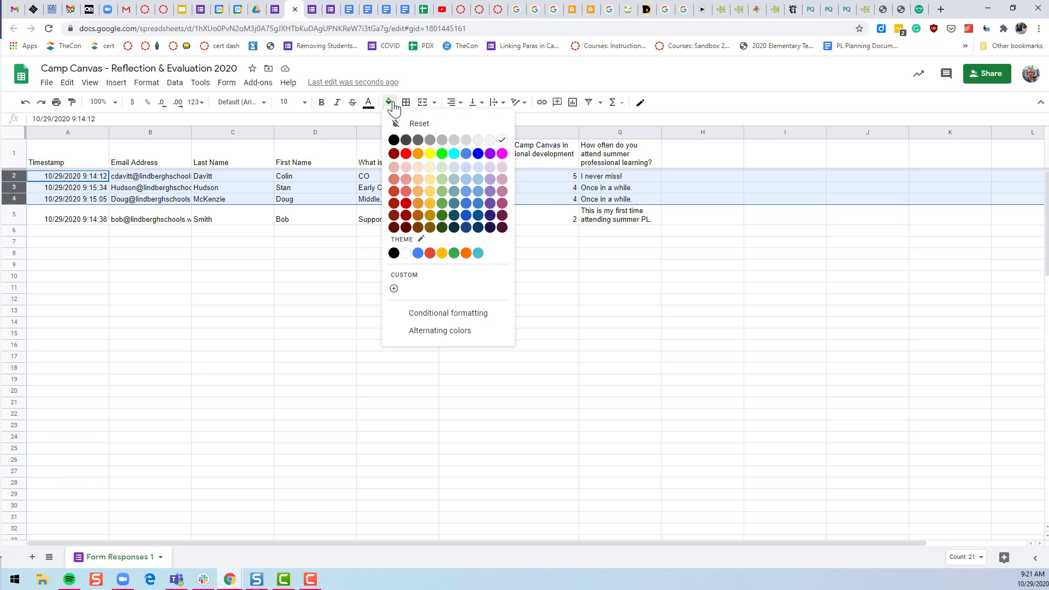
left_click(430, 171)
left_click(457, 268)
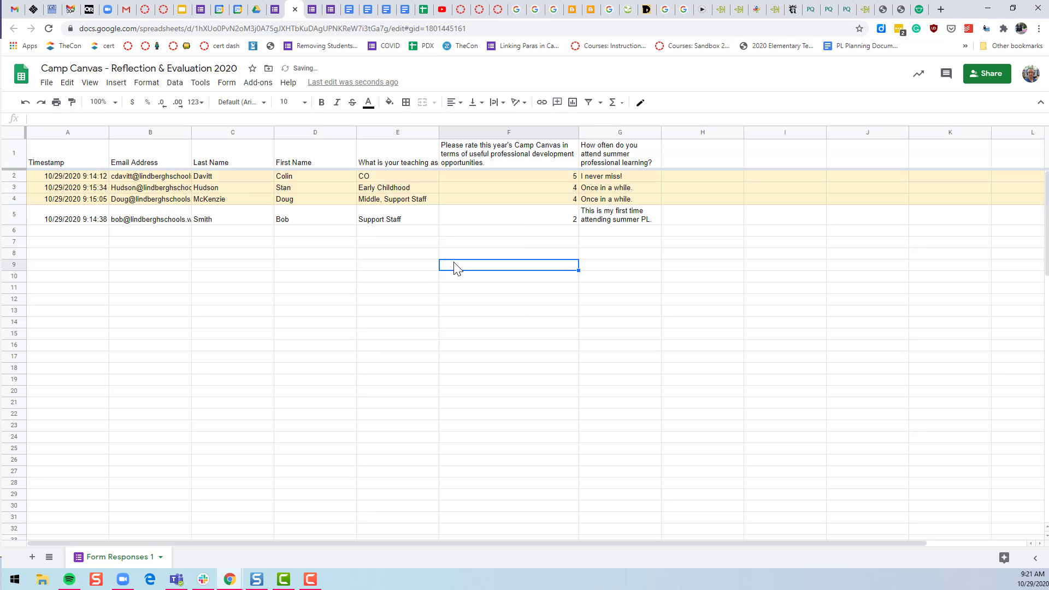